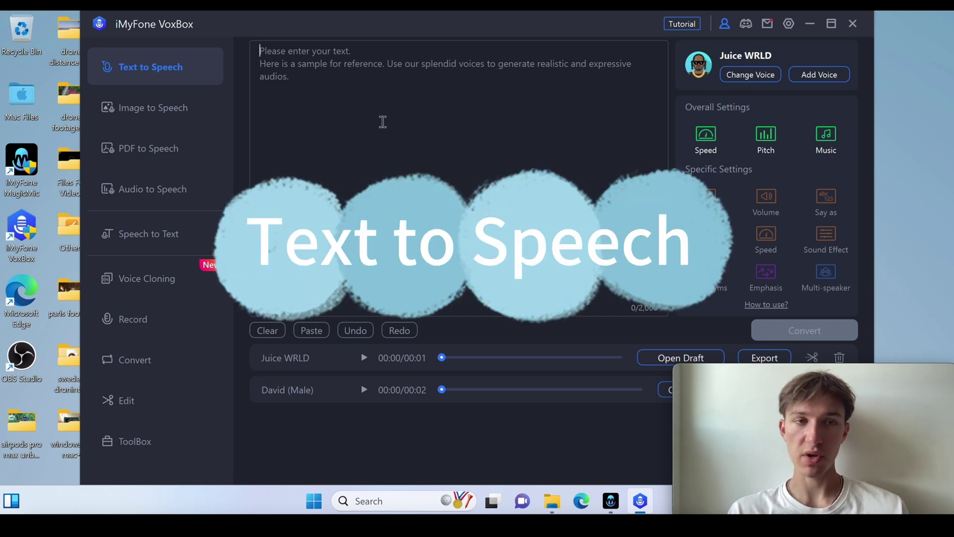
Visit the PDF to Speech, Audio to Speech, Speech to Text and Voice Cloning pages.
{"action": "left_click", "coordinate": [161, 124]}
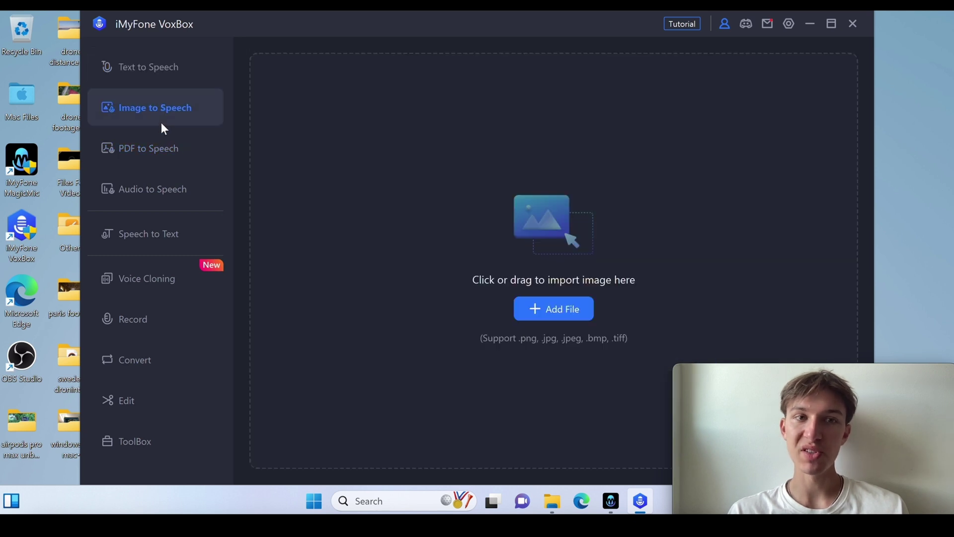
{"action": "left_click", "coordinate": [157, 155]}
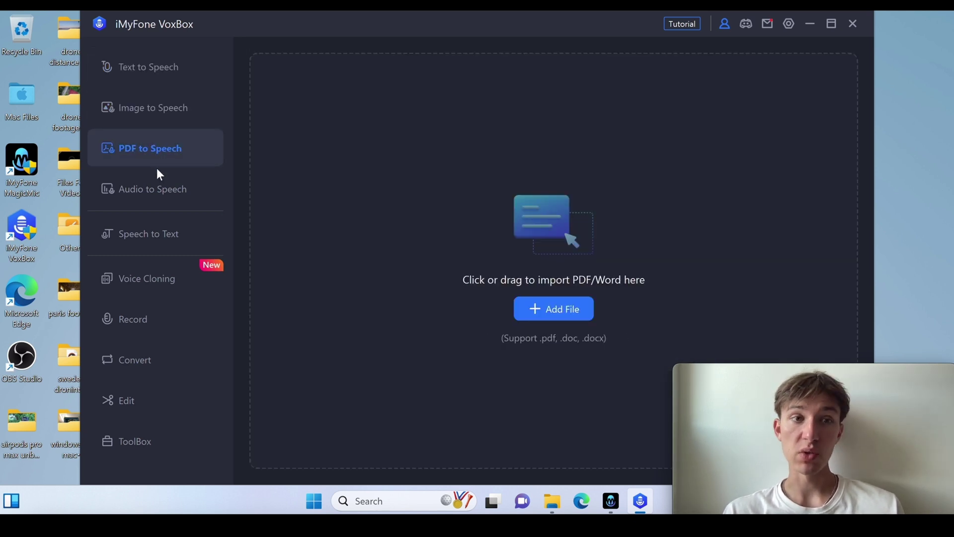
{"action": "left_click", "coordinate": [153, 187]}
{"action": "left_click", "coordinate": [185, 240]}
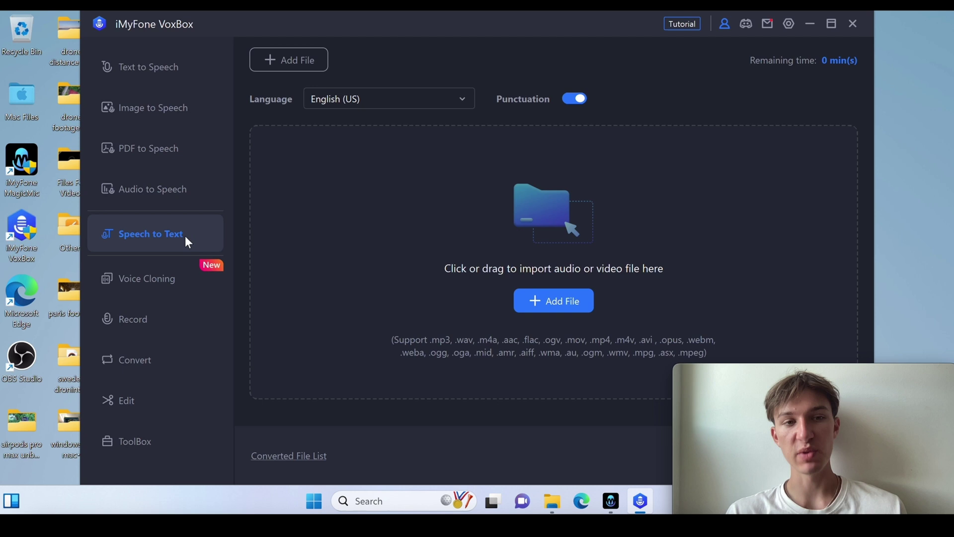
{"action": "left_click", "coordinate": [165, 285]}
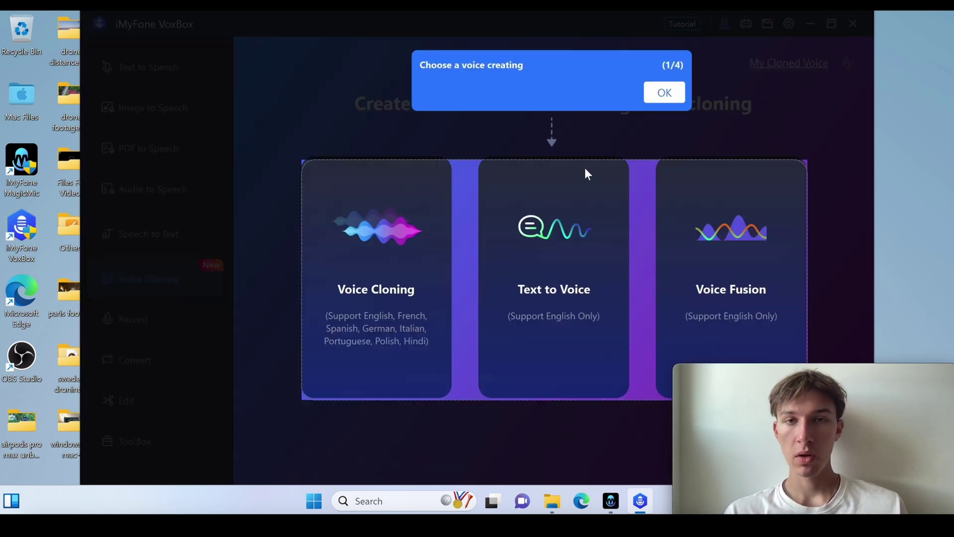
Dismiss the voice cloning prompt, then view the Record, Convert, Edit and ToolBox pages.
{"action": "left_click", "coordinate": [672, 85]}
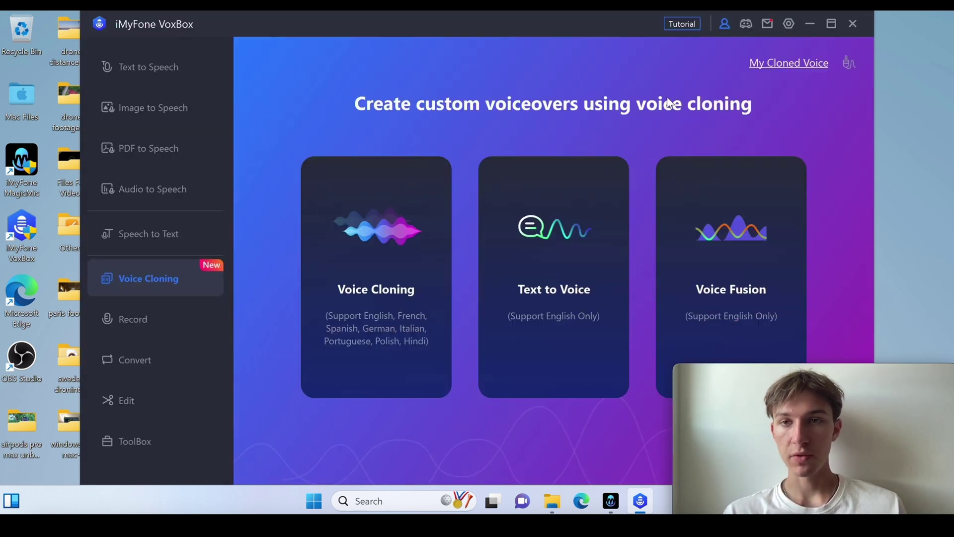
{"action": "left_click", "coordinate": [190, 314]}
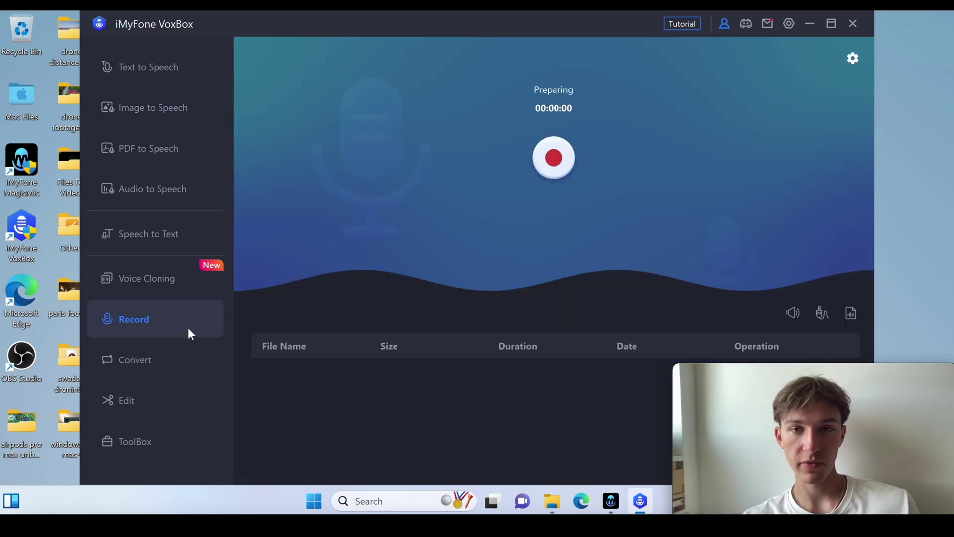
{"action": "left_click", "coordinate": [161, 355]}
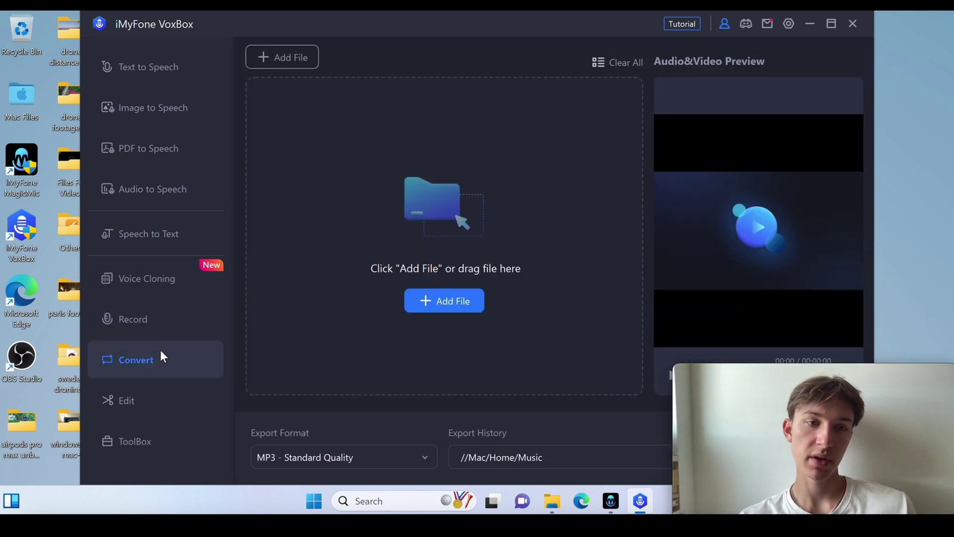
{"action": "left_click", "coordinate": [159, 401]}
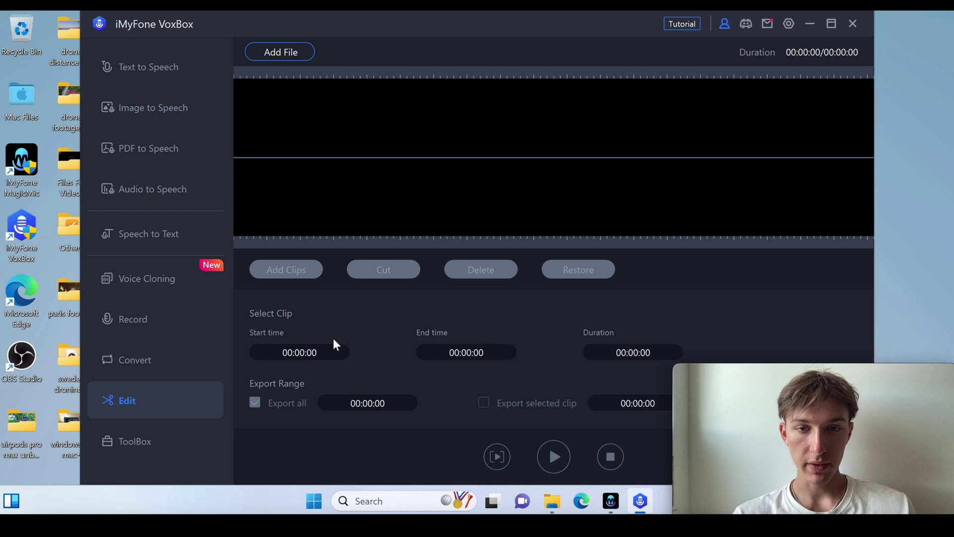
{"action": "left_click", "coordinate": [214, 431]}
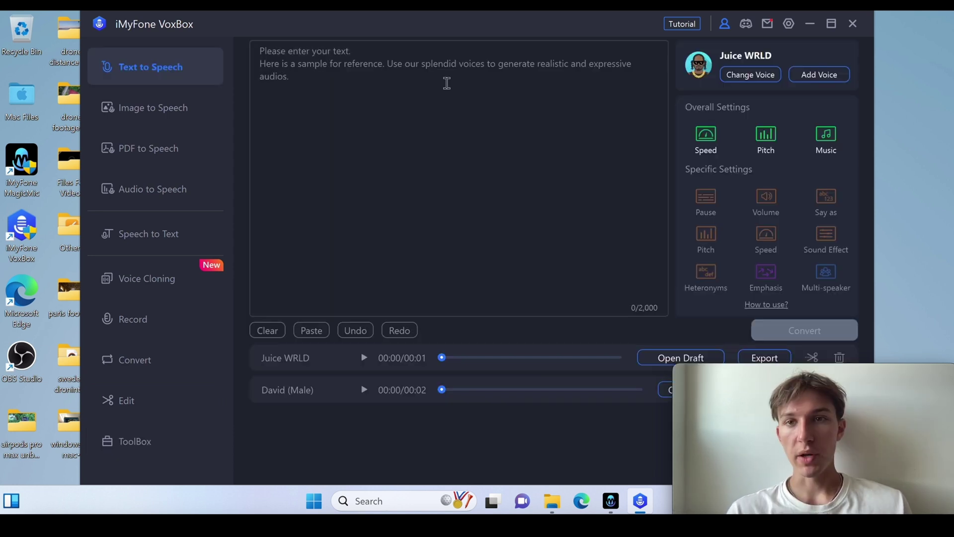
Open the voice picker and scroll through the celebrity voice library.
{"action": "left_click", "coordinate": [736, 76]}
{"action": "scroll", "coordinate": [454, 225], "scroll_direction": "down", "scroll_amount": 5}
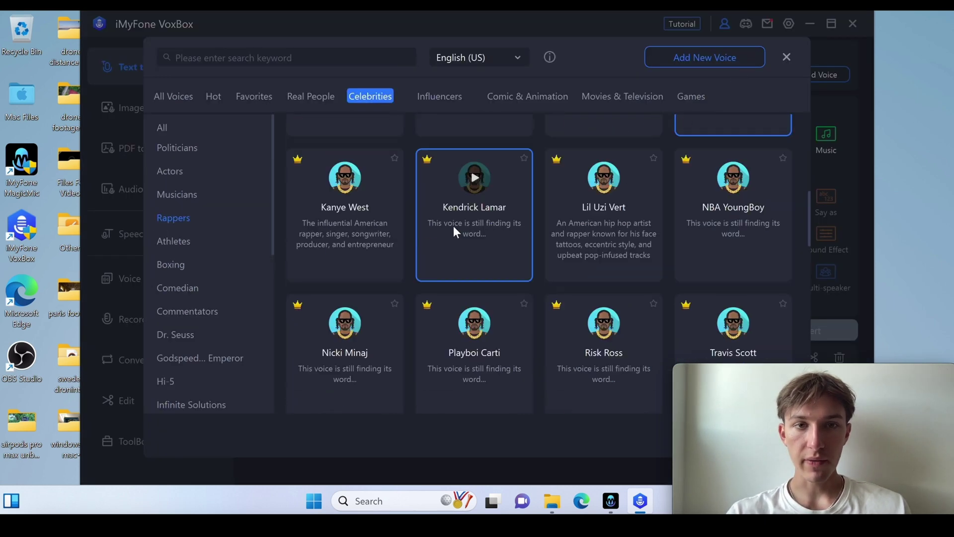
{"action": "scroll", "coordinate": [454, 226], "scroll_direction": "down", "scroll_amount": 5}
{"action": "scroll", "coordinate": [453, 226], "scroll_direction": "up", "scroll_amount": 13}
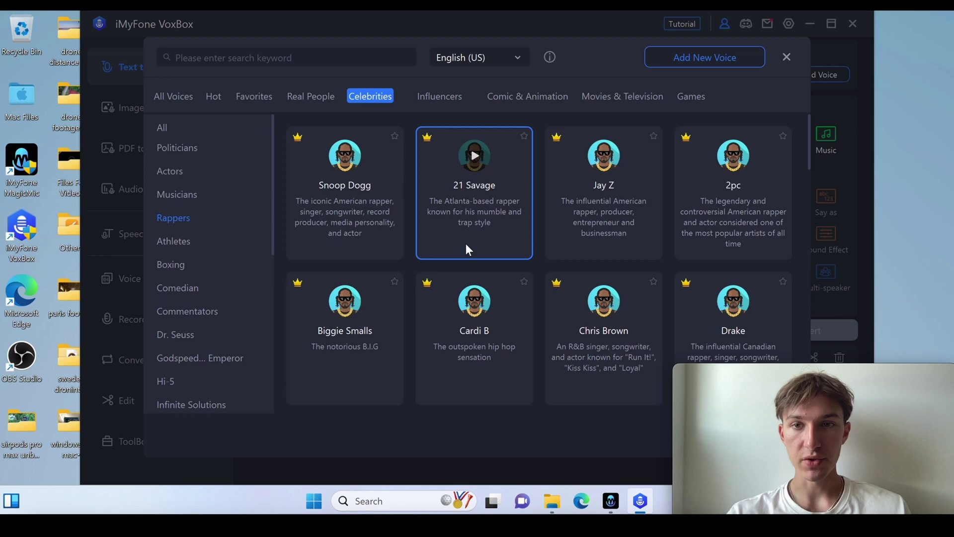
{"action": "scroll", "coordinate": [467, 244], "scroll_direction": "down", "scroll_amount": 3}
{"action": "scroll", "coordinate": [466, 243], "scroll_direction": "up", "scroll_amount": 3}
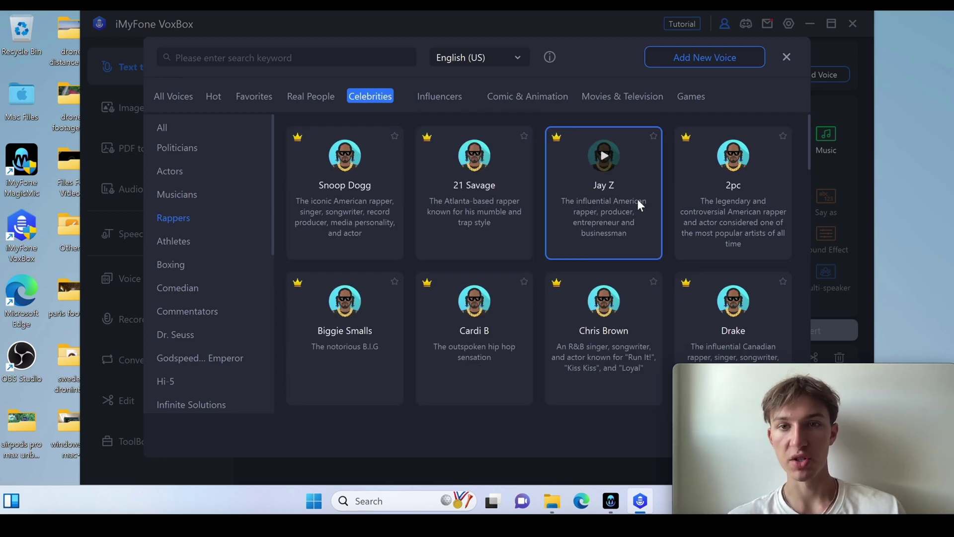
{"action": "scroll", "coordinate": [638, 200], "scroll_direction": "down", "scroll_amount": 5}
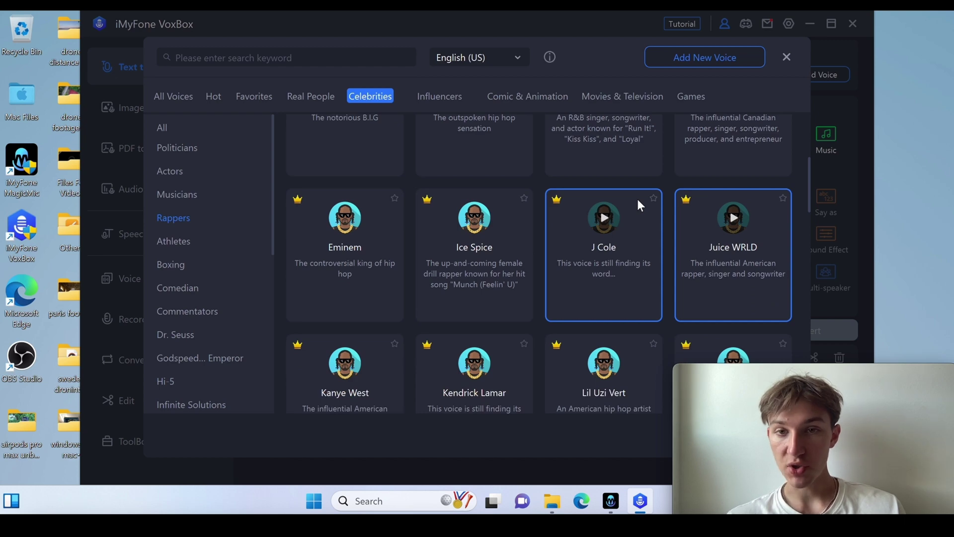
{"action": "scroll", "coordinate": [646, 269], "scroll_direction": "down", "scroll_amount": 5}
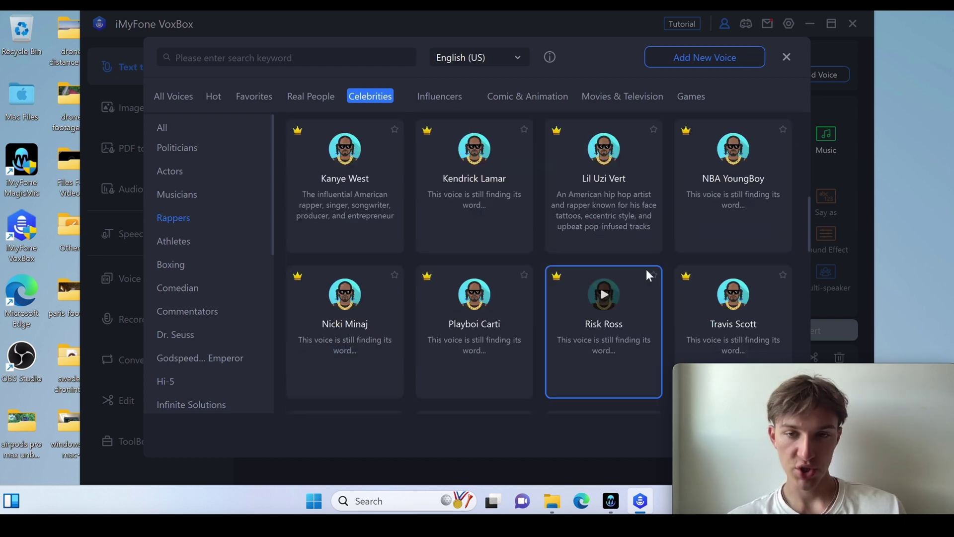
{"action": "scroll", "coordinate": [646, 270], "scroll_direction": "down", "scroll_amount": 2}
{"action": "scroll", "coordinate": [645, 274], "scroll_direction": "up", "scroll_amount": 3}
{"action": "scroll", "coordinate": [645, 274], "scroll_direction": "down", "scroll_amount": 4}
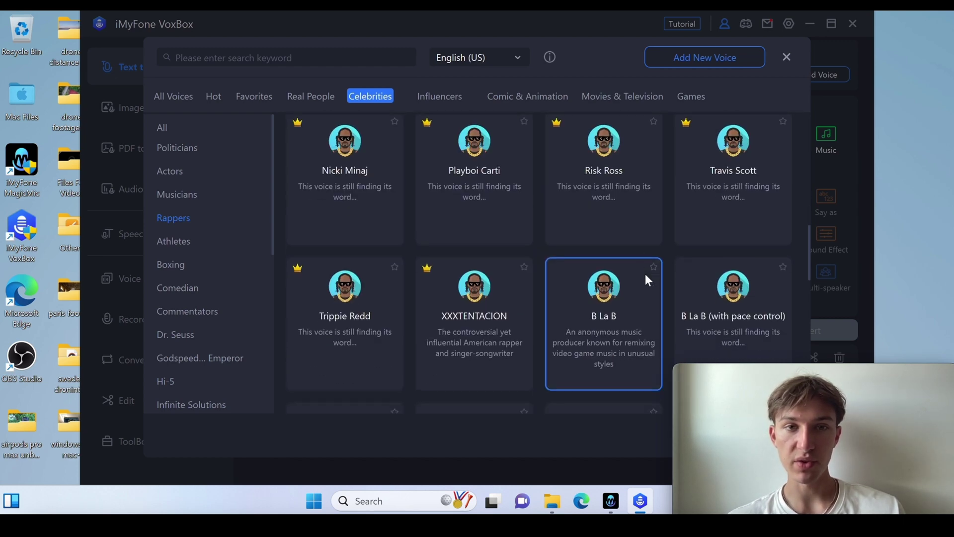
{"action": "scroll", "coordinate": [645, 273], "scroll_direction": "down", "scroll_amount": 5}
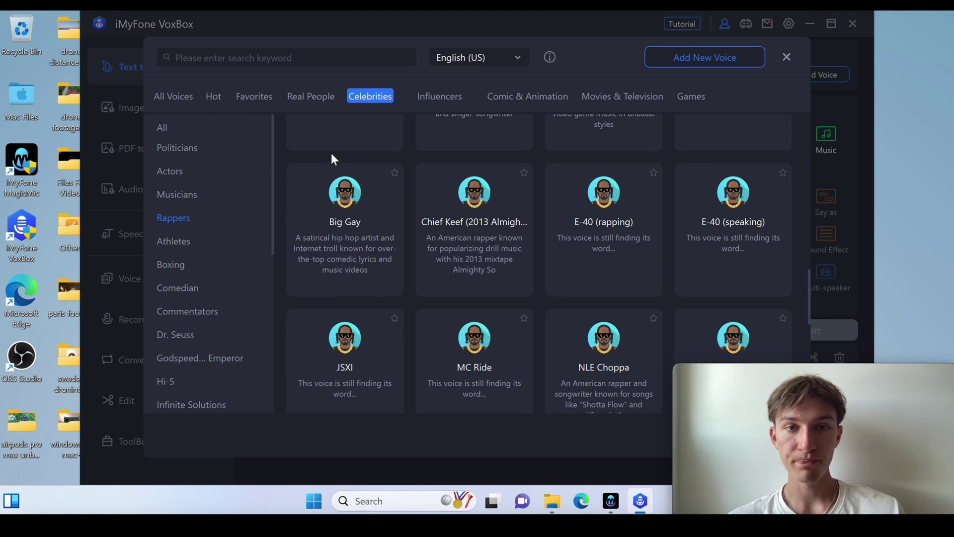
Show the Politicians voices and scroll through the Donald Trump variants.
{"action": "left_click", "coordinate": [177, 148]}
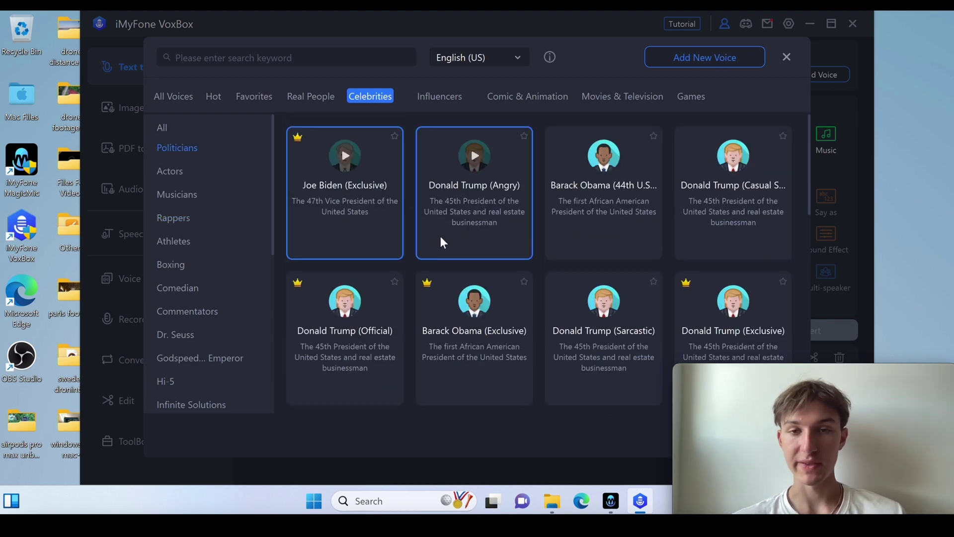
{"action": "mouse_move", "coordinate": [604, 192]}
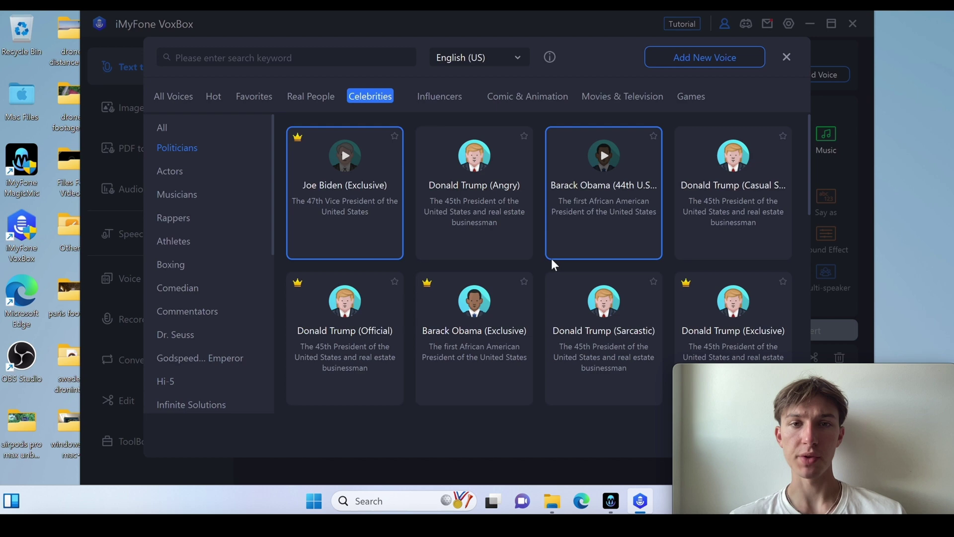
{"action": "scroll", "coordinate": [385, 320], "scroll_direction": "down", "scroll_amount": 3}
{"action": "scroll", "coordinate": [385, 320], "scroll_direction": "up", "scroll_amount": 2}
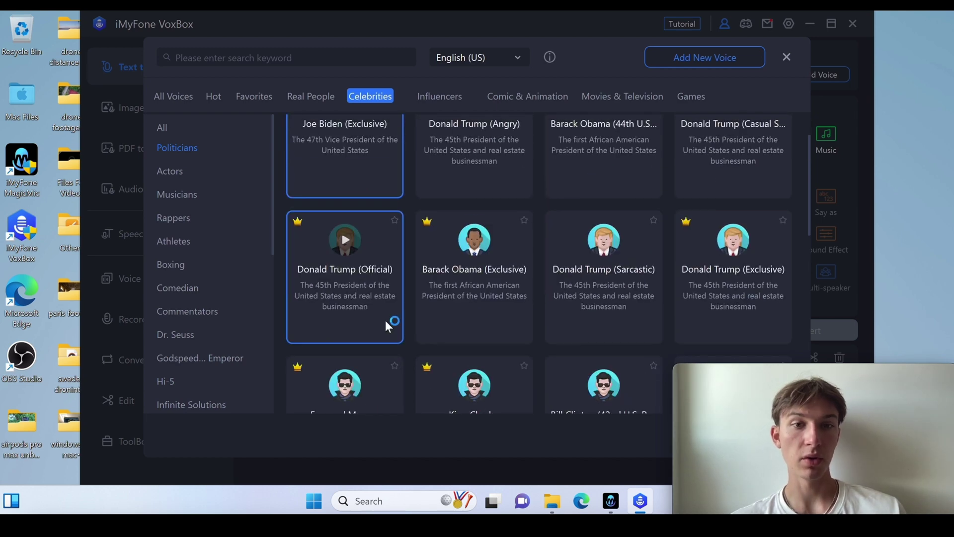
{"action": "scroll", "coordinate": [386, 320], "scroll_direction": "down", "scroll_amount": 2}
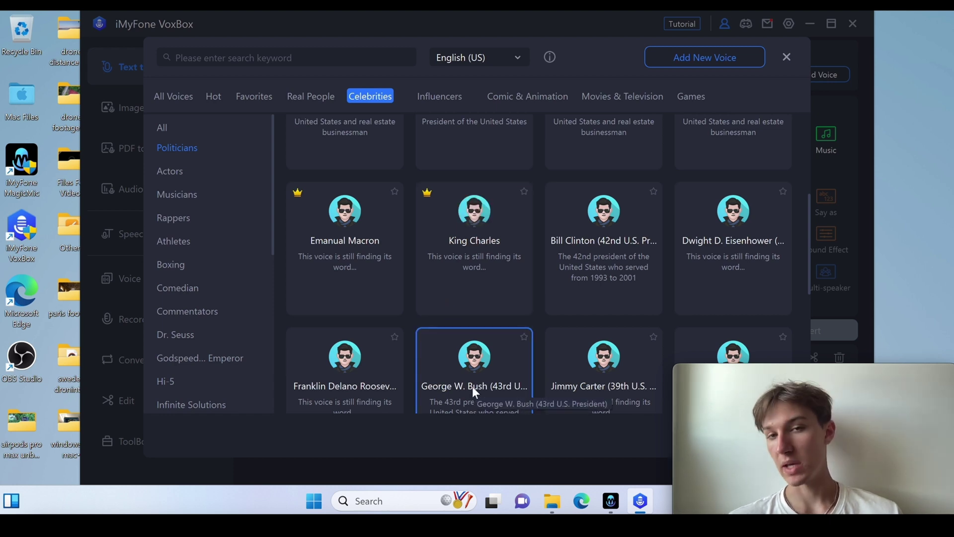
{"action": "scroll", "coordinate": [472, 387], "scroll_direction": "down", "scroll_amount": 2}
{"action": "scroll", "coordinate": [472, 386], "scroll_direction": "down", "scroll_amount": 2}
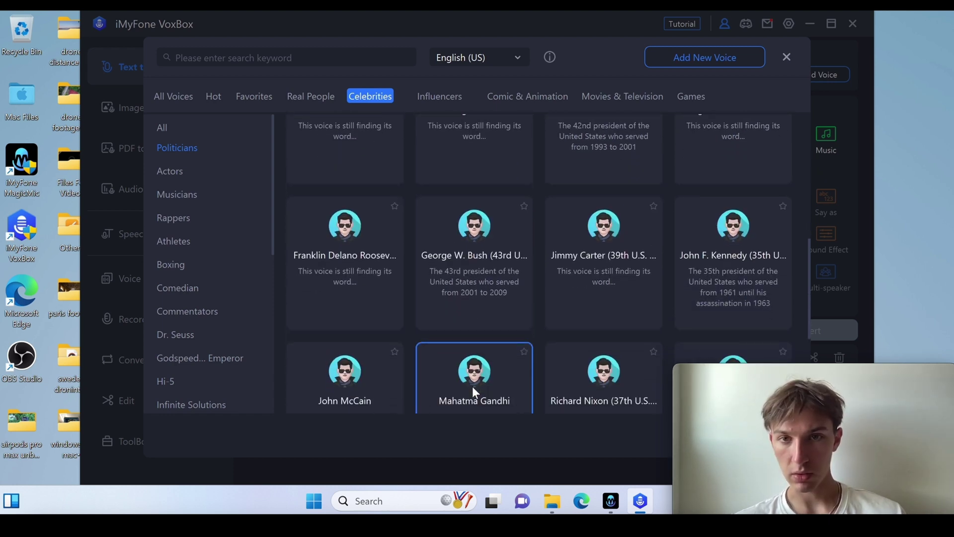
{"action": "scroll", "coordinate": [472, 387], "scroll_direction": "down", "scroll_amount": 1}
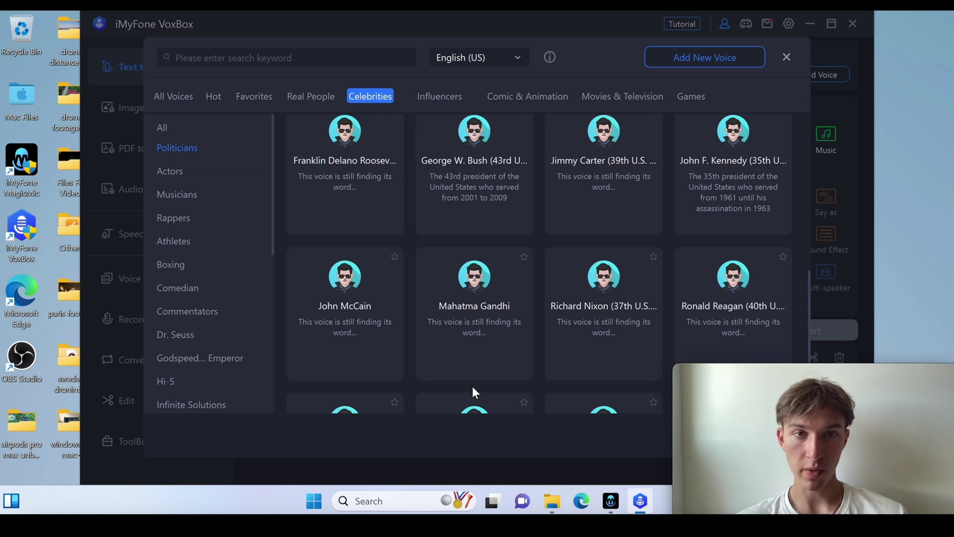
{"action": "scroll", "coordinate": [472, 393], "scroll_direction": "up", "scroll_amount": 1}
{"action": "scroll", "coordinate": [472, 387], "scroll_direction": "down", "scroll_amount": 3}
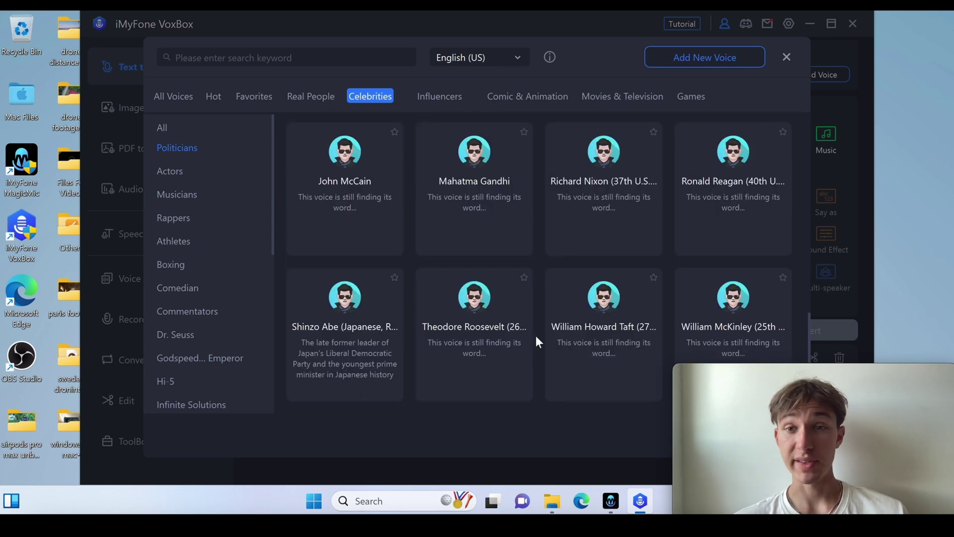
{"action": "scroll", "coordinate": [536, 336], "scroll_direction": "up", "scroll_amount": 1}
{"action": "scroll", "coordinate": [536, 336], "scroll_direction": "up", "scroll_amount": 5}
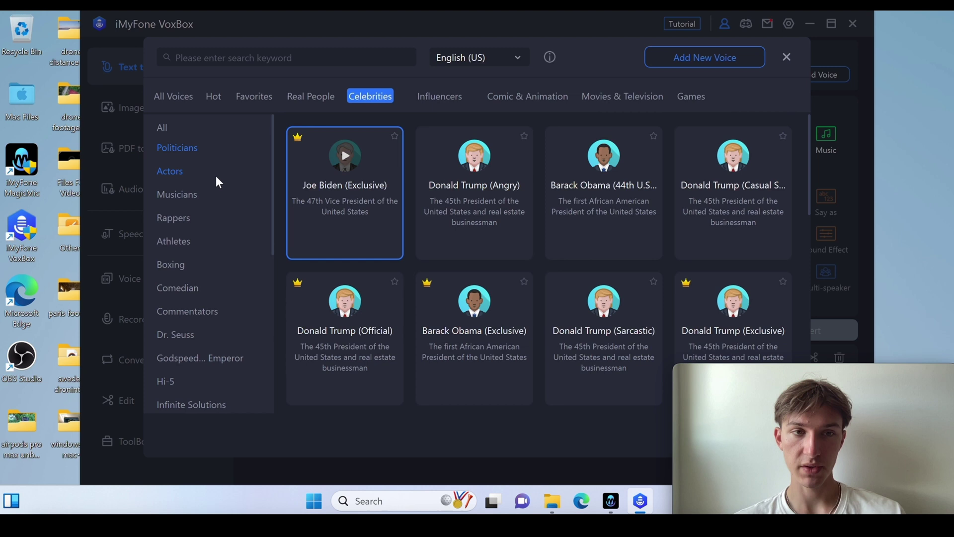
Browse the Actors, Musicians, Athletes, Boxing, Comedian, Commentators and Dr. Seuss voice categories.
{"action": "left_click", "coordinate": [202, 176]}
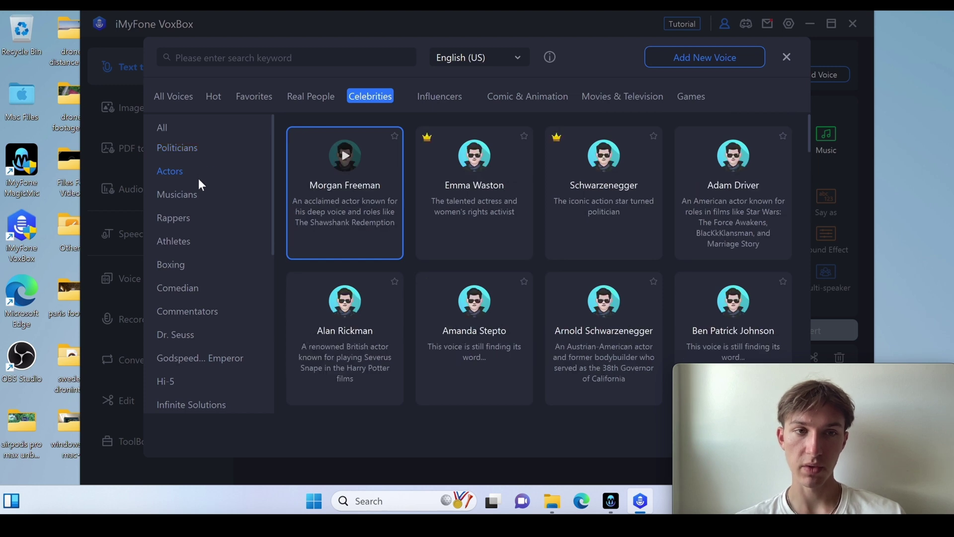
{"action": "left_click", "coordinate": [178, 204]}
{"action": "left_click", "coordinate": [175, 239]}
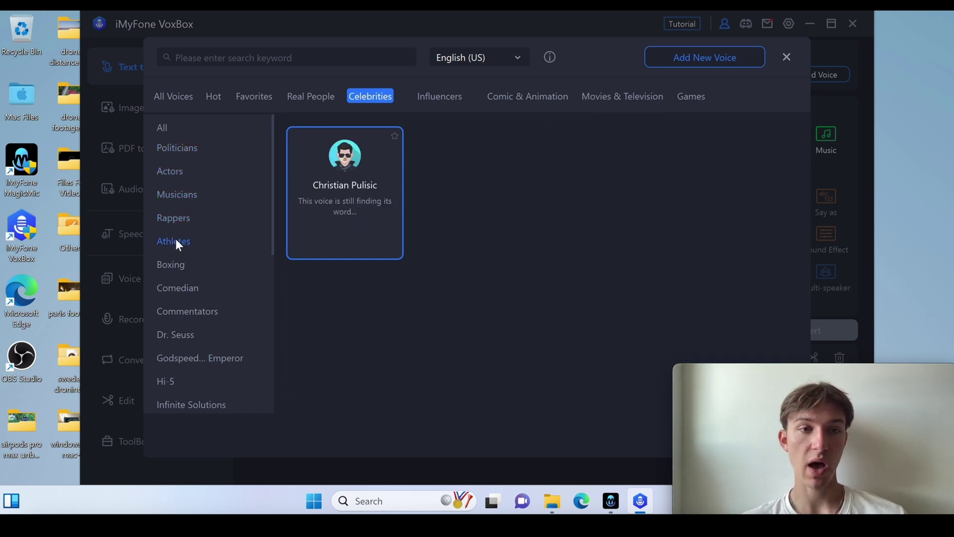
{"action": "left_click", "coordinate": [175, 266]}
{"action": "left_click", "coordinate": [176, 292]}
{"action": "left_click", "coordinate": [183, 318]}
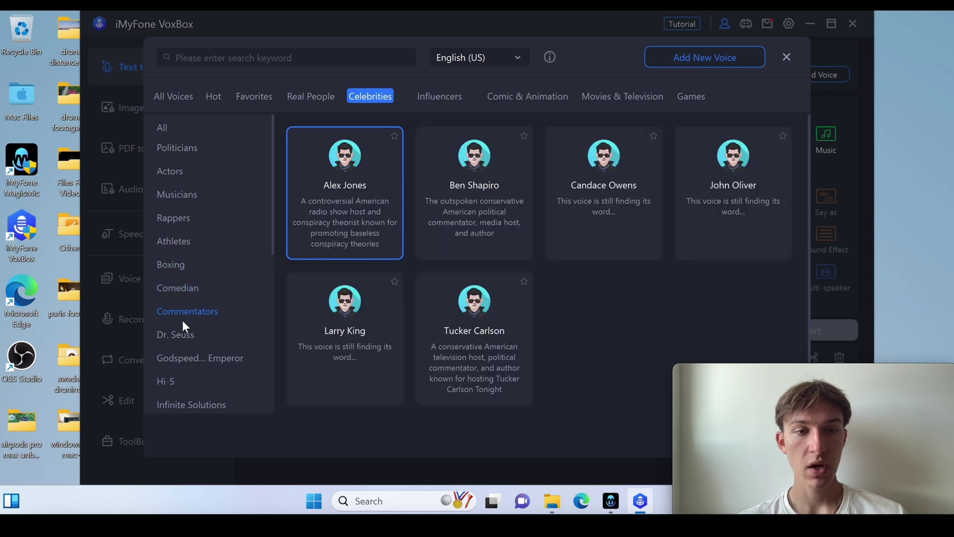
{"action": "left_click", "coordinate": [182, 336]}
{"action": "scroll", "coordinate": [195, 387], "scroll_direction": "down", "scroll_amount": 3}
{"action": "scroll", "coordinate": [196, 387], "scroll_direction": "down", "scroll_amount": 5}
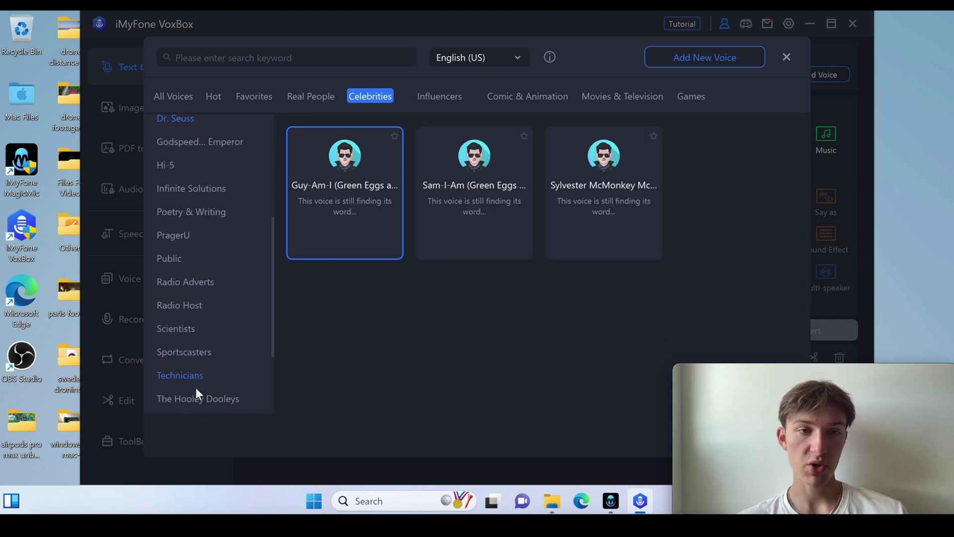
{"action": "scroll", "coordinate": [195, 386], "scroll_direction": "down", "scroll_amount": 5}
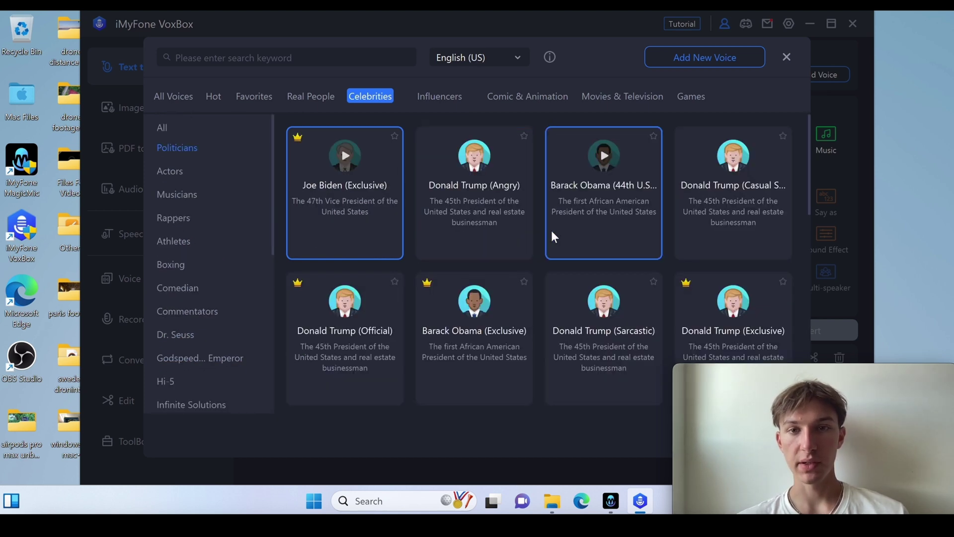
Preview the Donald Trump (Official) and (Angry) voices, then apply Donald Trump (Official).
{"action": "left_click", "coordinate": [345, 301]}
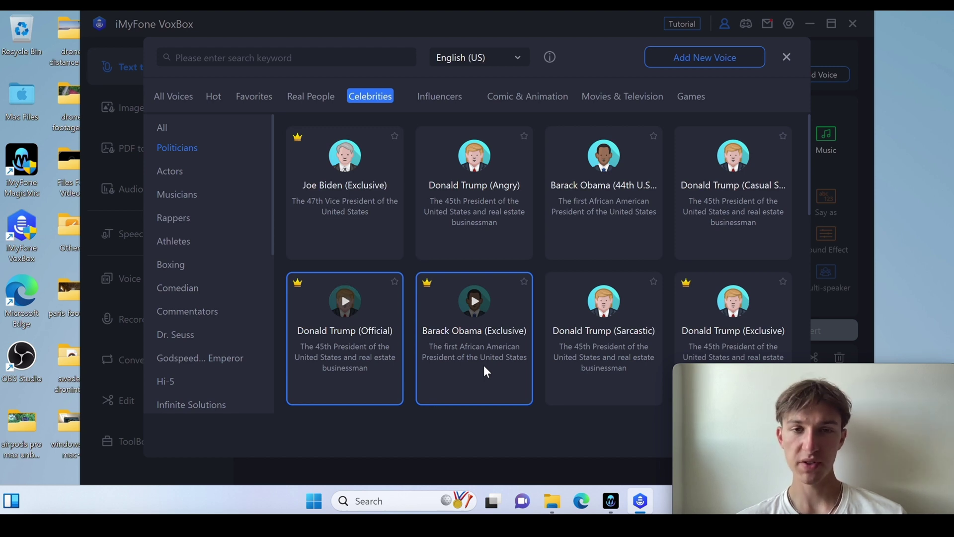
{"action": "left_click", "coordinate": [522, 235]}
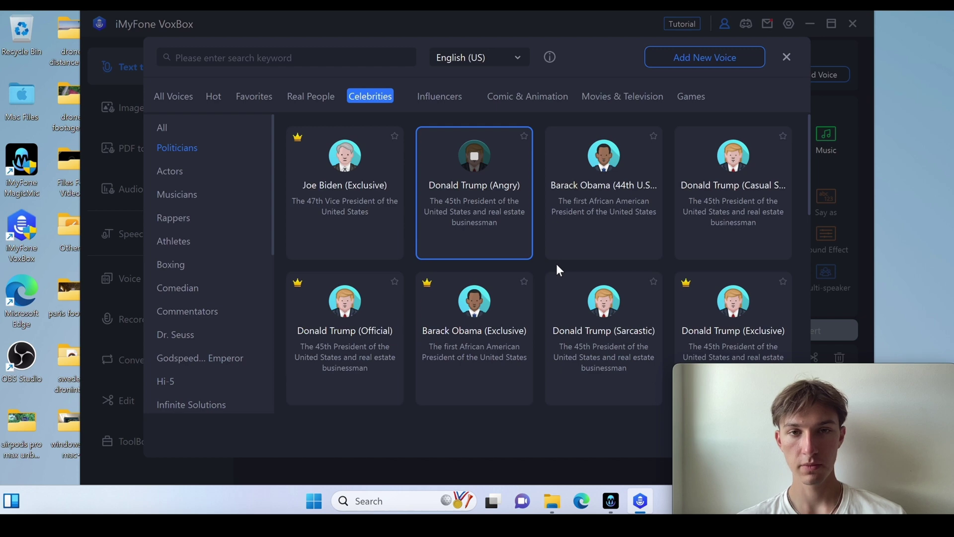
{"action": "left_click", "coordinate": [733, 209]}
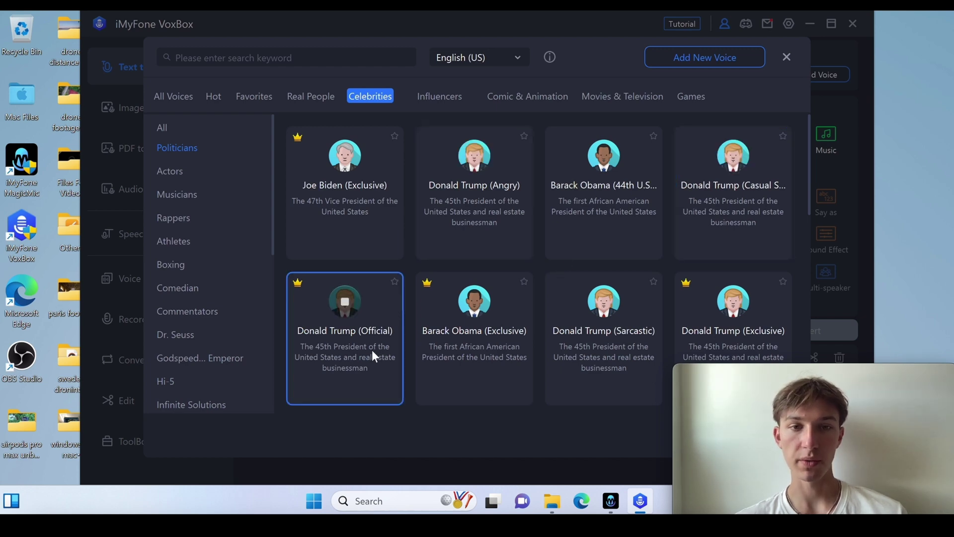
{"action": "type", "text": "donal"}
{"action": "left_click", "coordinate": [752, 435]}
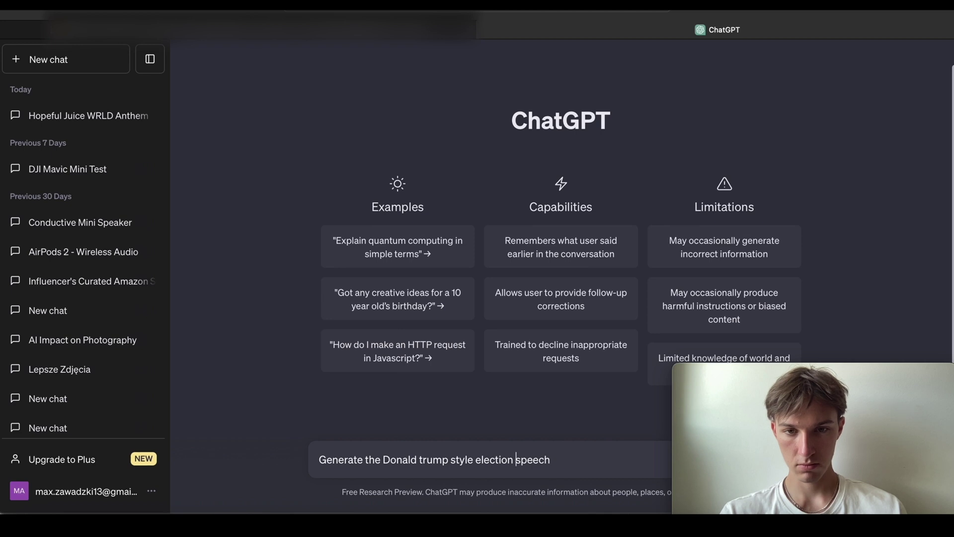
Send 'Generate the Donald trump style election speech' to ChatGPT and select the reply.
{"action": "key", "text": "Return"}
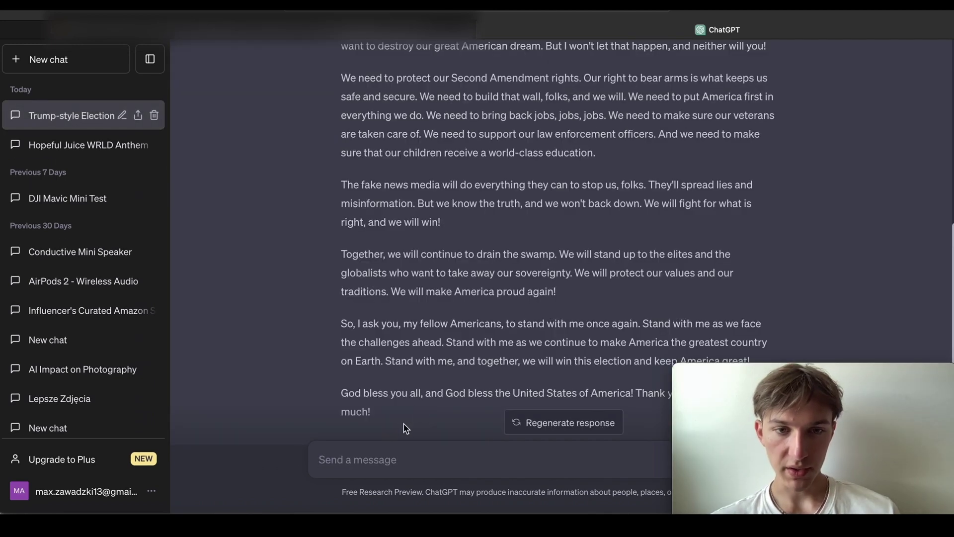
{"action": "left_click_drag", "start_coordinate": [375, 414], "coordinate": [354, 267]}
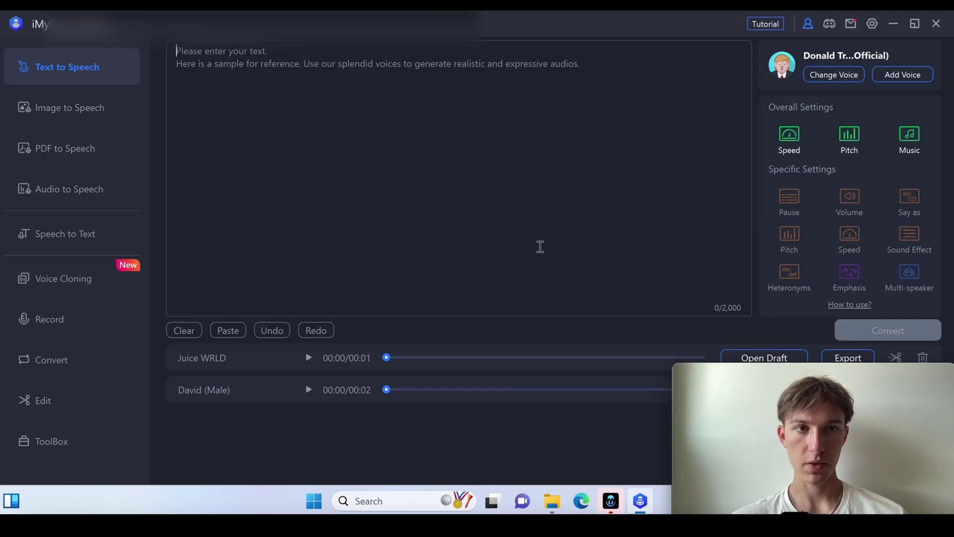
Paste the speech into the text box and convert it, accepting the character cost.
{"action": "key", "text": "ctrl+v"}
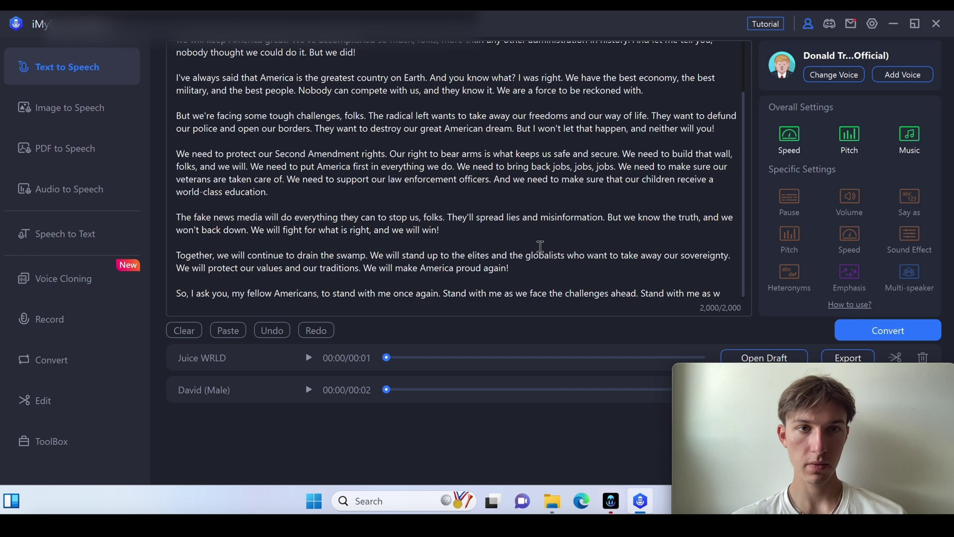
{"action": "scroll", "coordinate": [540, 246], "scroll_direction": "up", "scroll_amount": 2}
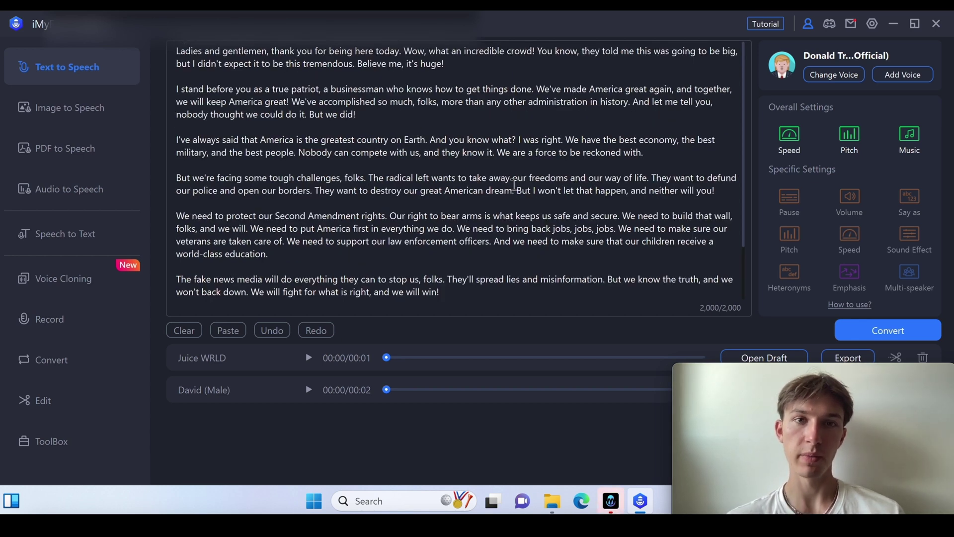
{"action": "scroll", "coordinate": [514, 185], "scroll_direction": "down", "scroll_amount": 2}
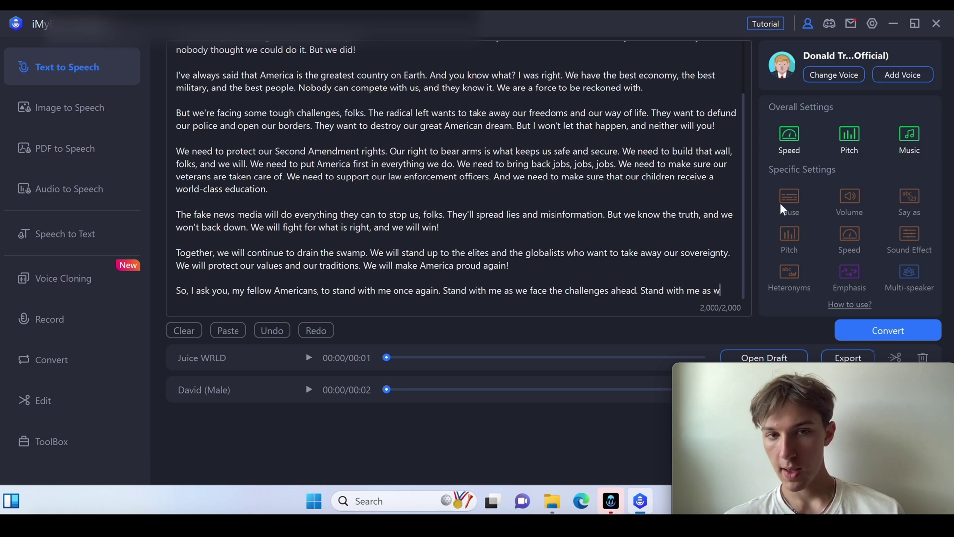
{"action": "left_click", "coordinate": [860, 329]}
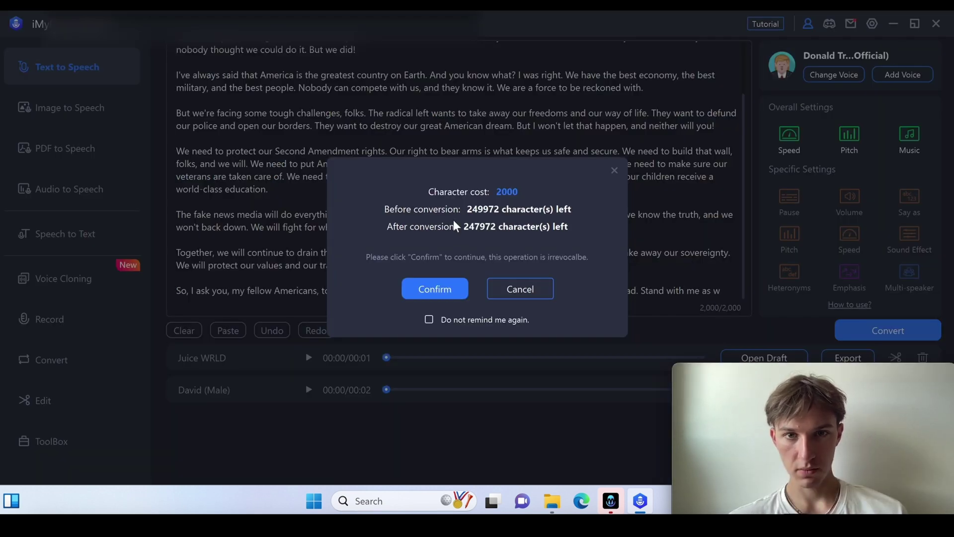
{"action": "left_click", "coordinate": [433, 288]}
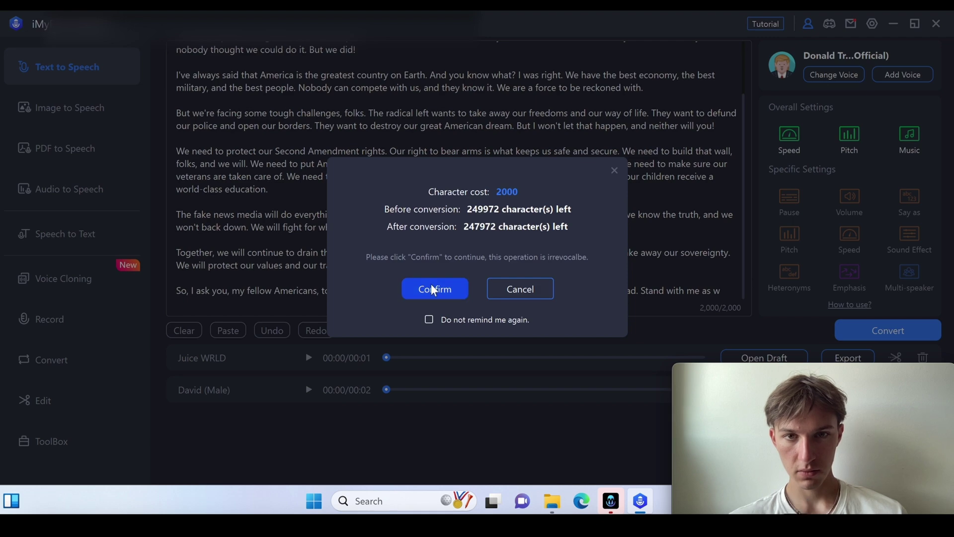
{"action": "left_click", "coordinate": [434, 289]}
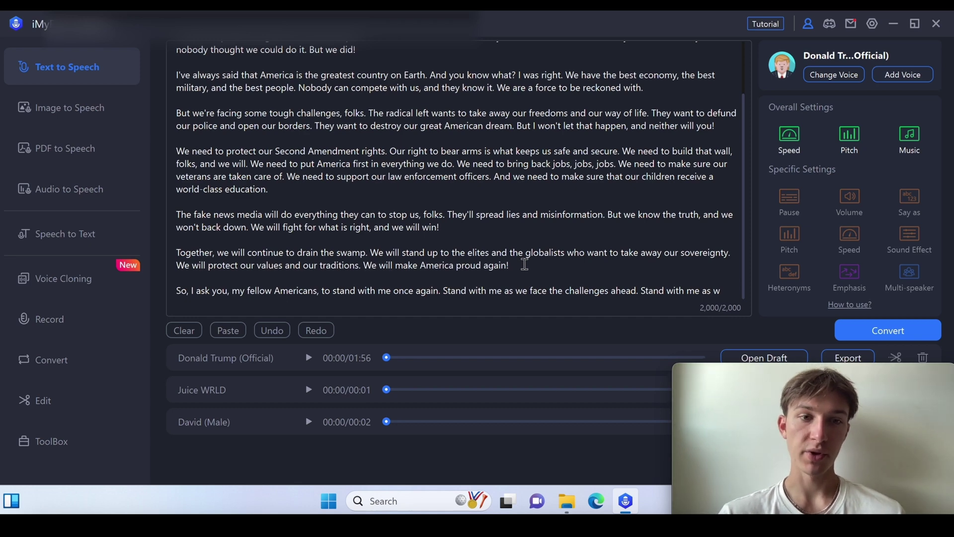
Play the Donald Trump (Official) clip and let it run to about 0:33.
{"action": "left_click", "coordinate": [309, 358]}
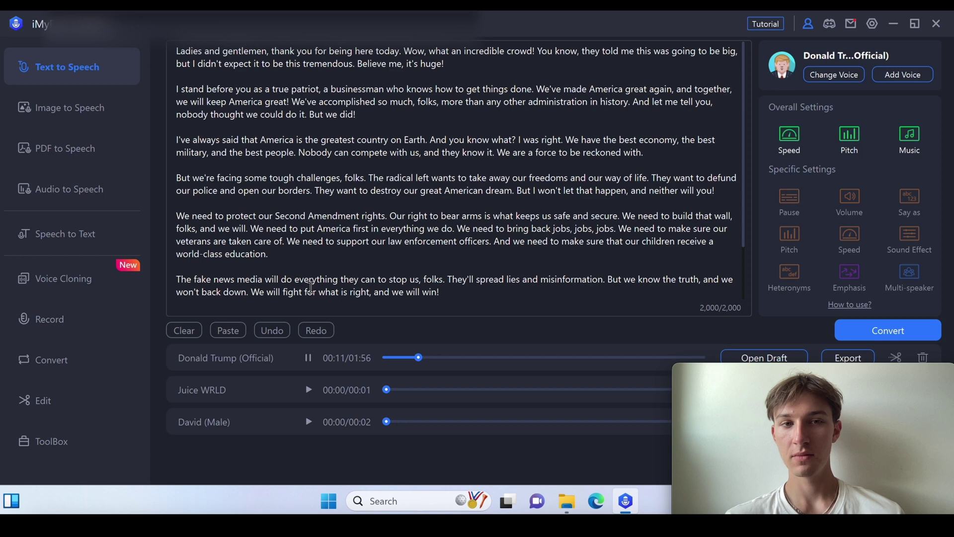
{"action": "scroll", "coordinate": [318, 269], "scroll_direction": "down", "scroll_amount": 2}
{"action": "scroll", "coordinate": [318, 268], "scroll_direction": "up", "scroll_amount": 2}
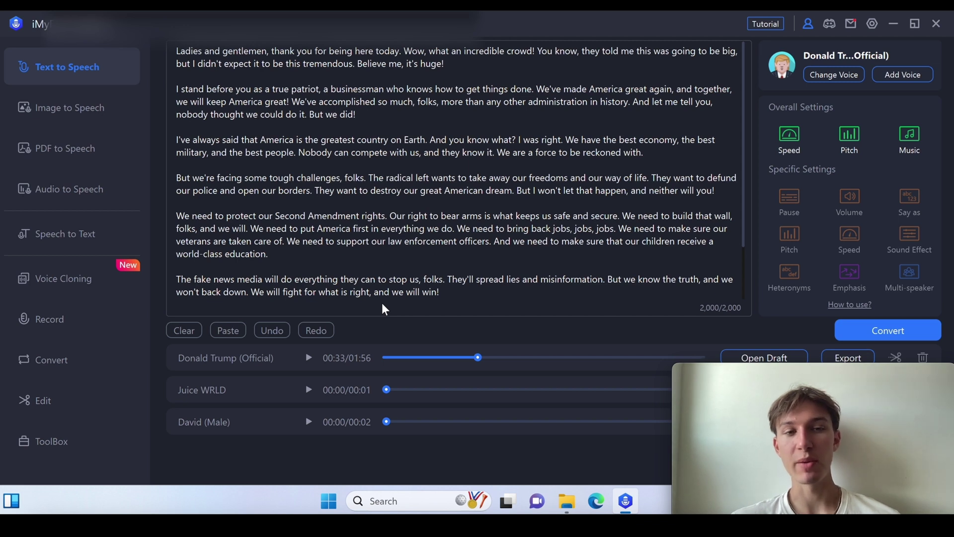
Set speaking speed to Fast, check pitch options, and close the music list without a track.
{"action": "left_click", "coordinate": [788, 148]}
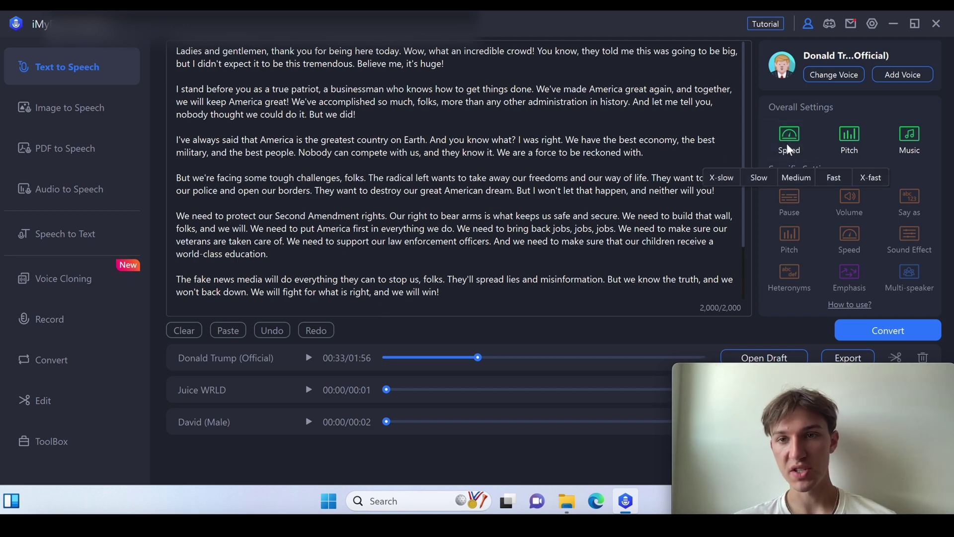
{"action": "left_click", "coordinate": [829, 177]}
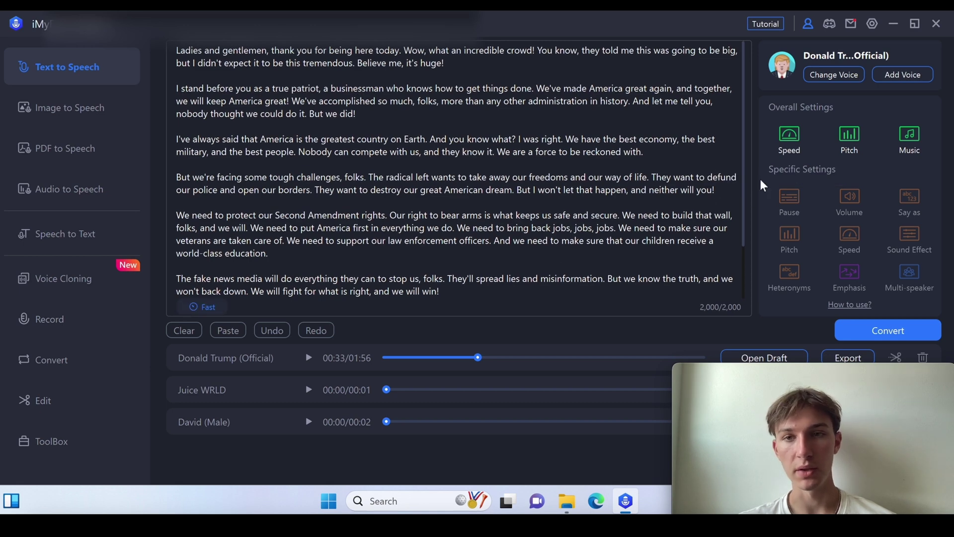
{"action": "left_click", "coordinate": [849, 142]}
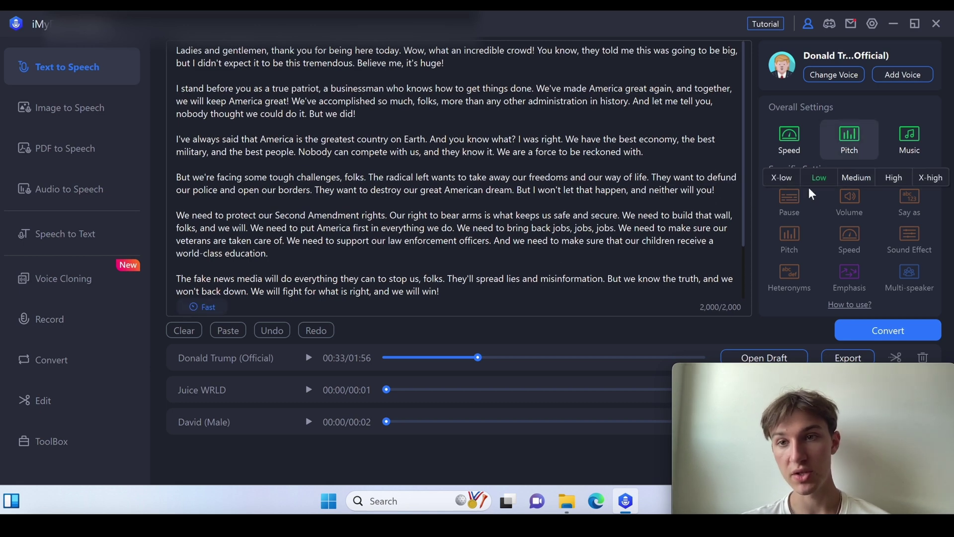
{"action": "left_click", "coordinate": [910, 152]}
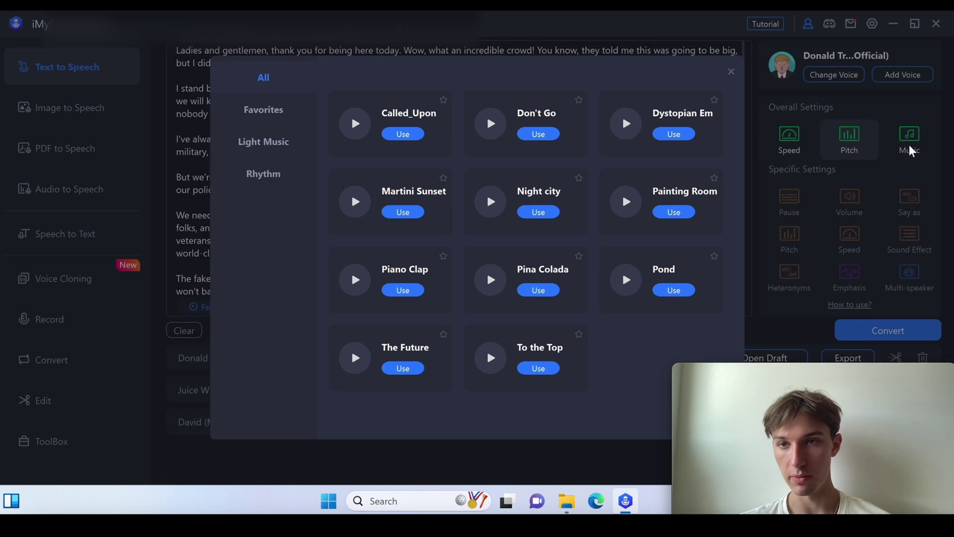
{"action": "left_click", "coordinate": [731, 71]}
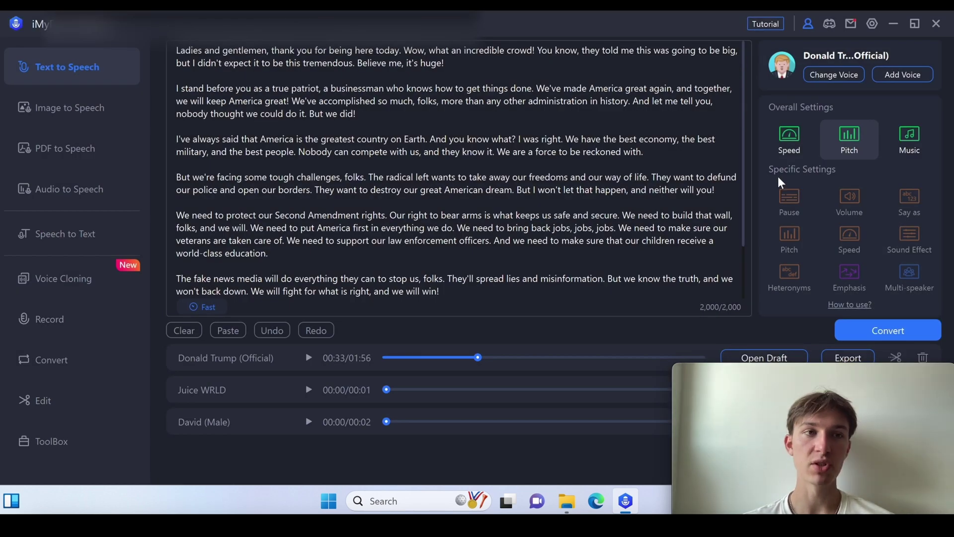
Export the Donald Trump (Official) clip as WAV to the default VoxBox folder.
{"action": "left_click", "coordinate": [862, 359]}
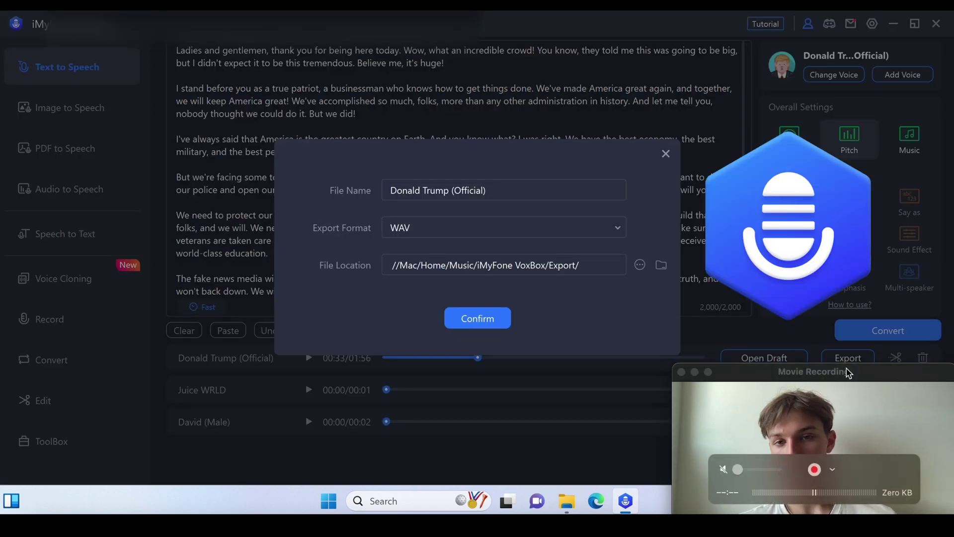
{"action": "left_click", "coordinate": [666, 154]}
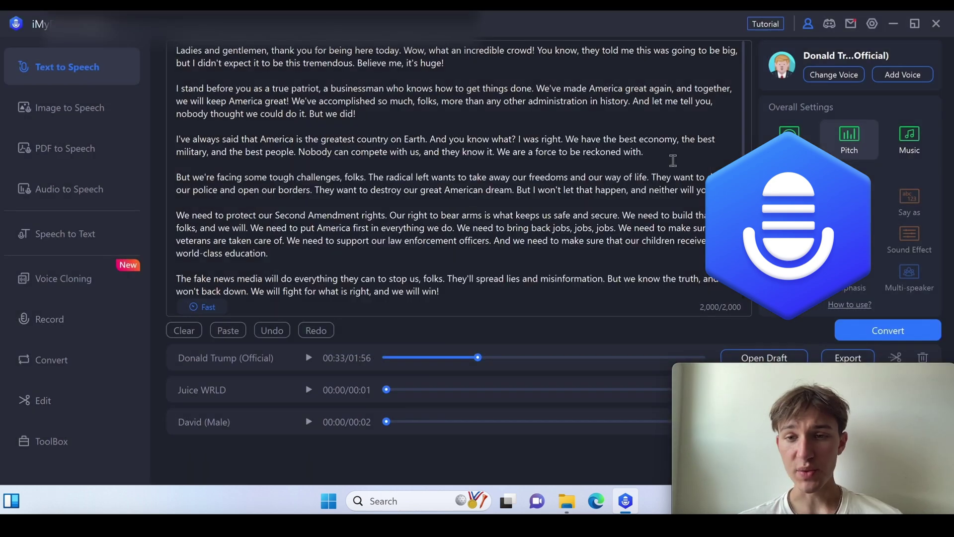